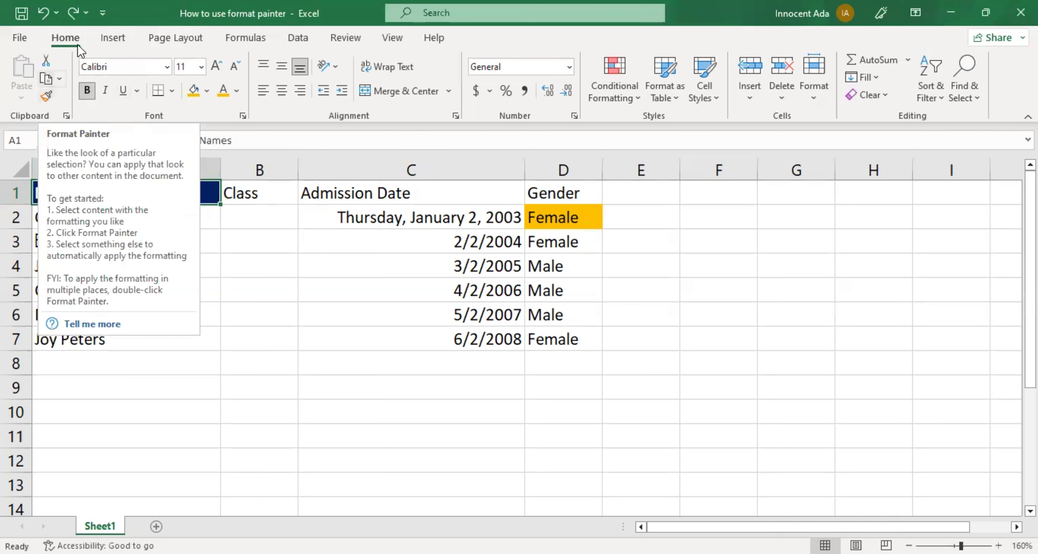
Copy the Names header formatting from A1 onto the Class header in B1 with Format Painter.
click(46, 97)
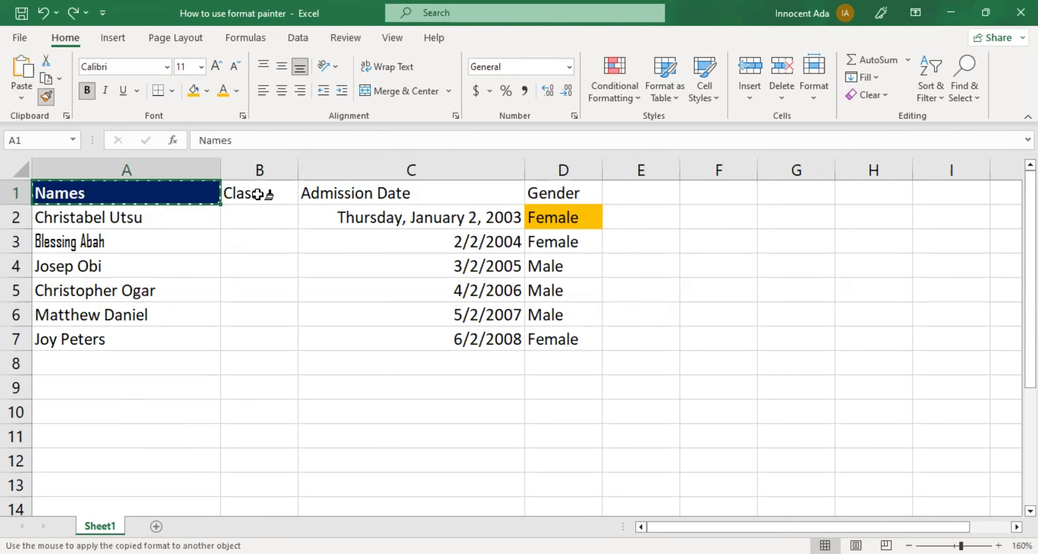
click(256, 194)
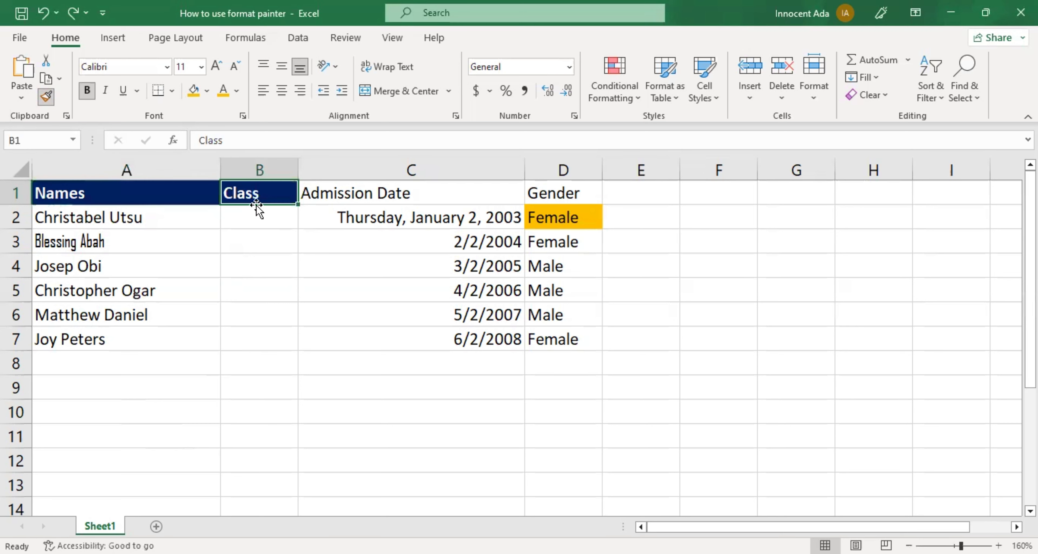
click(237, 353)
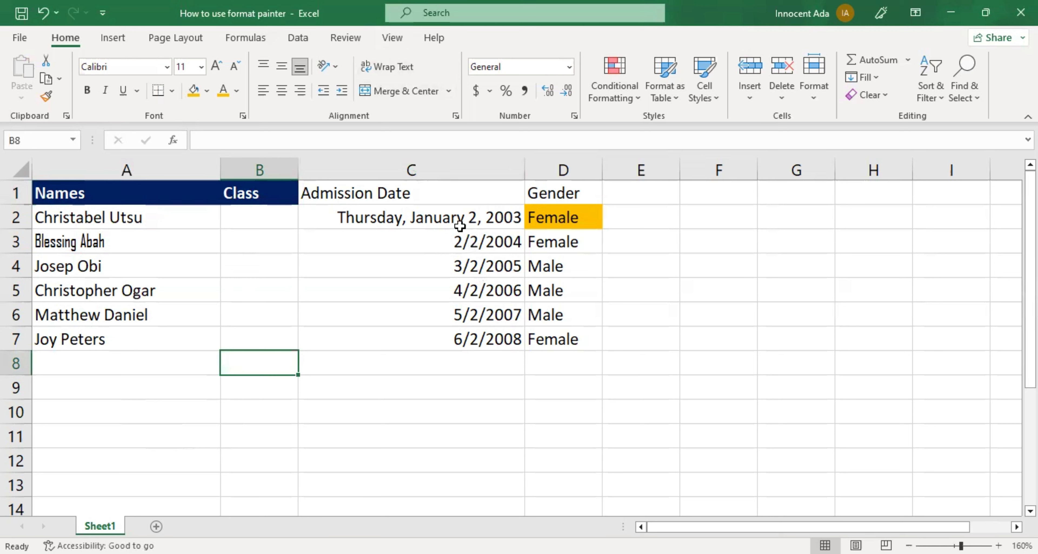
Copy the long date format of the first admission date in C2 to the date in C3.
drag(462, 238, 468, 341)
click(399, 217)
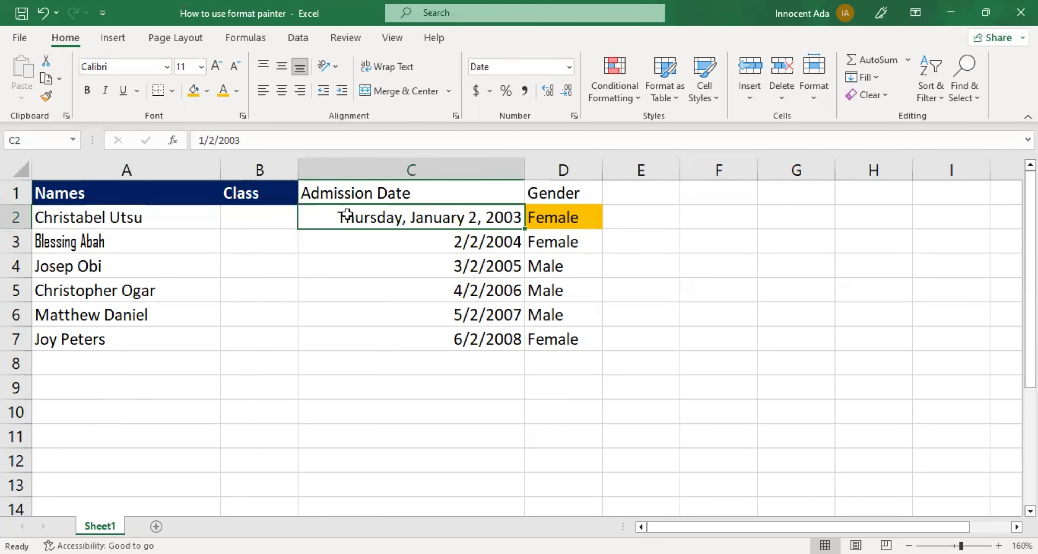
click(47, 97)
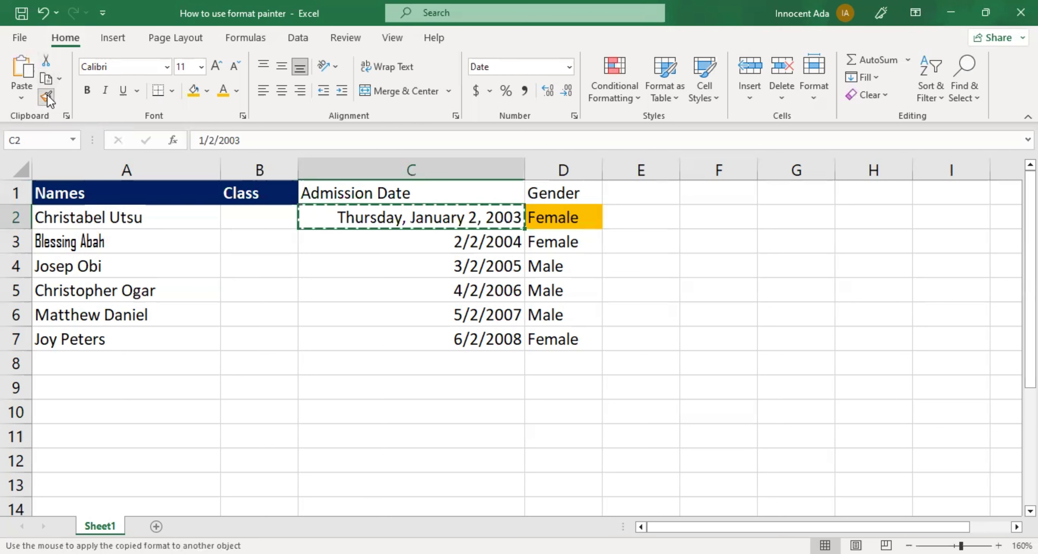
click(426, 242)
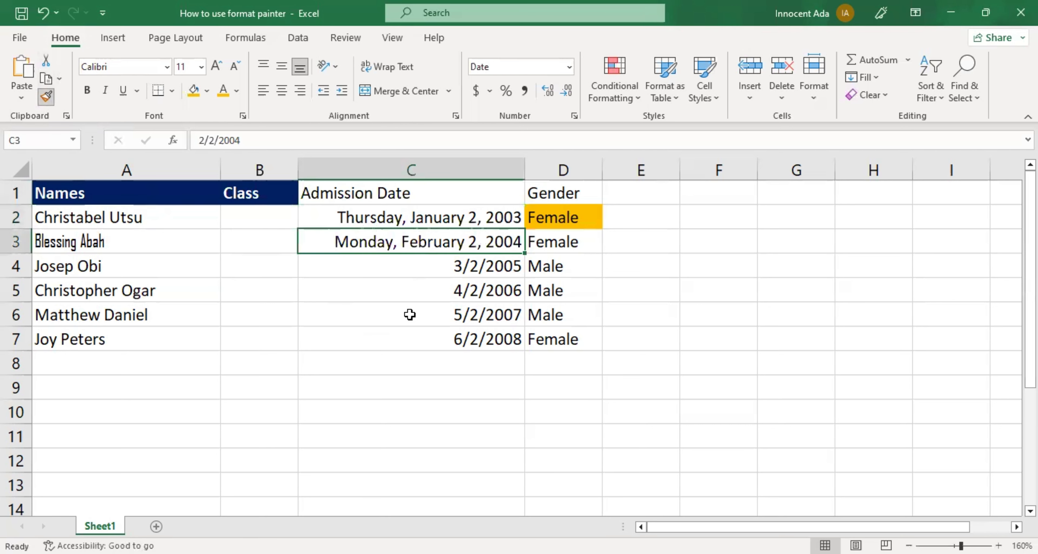
click(398, 384)
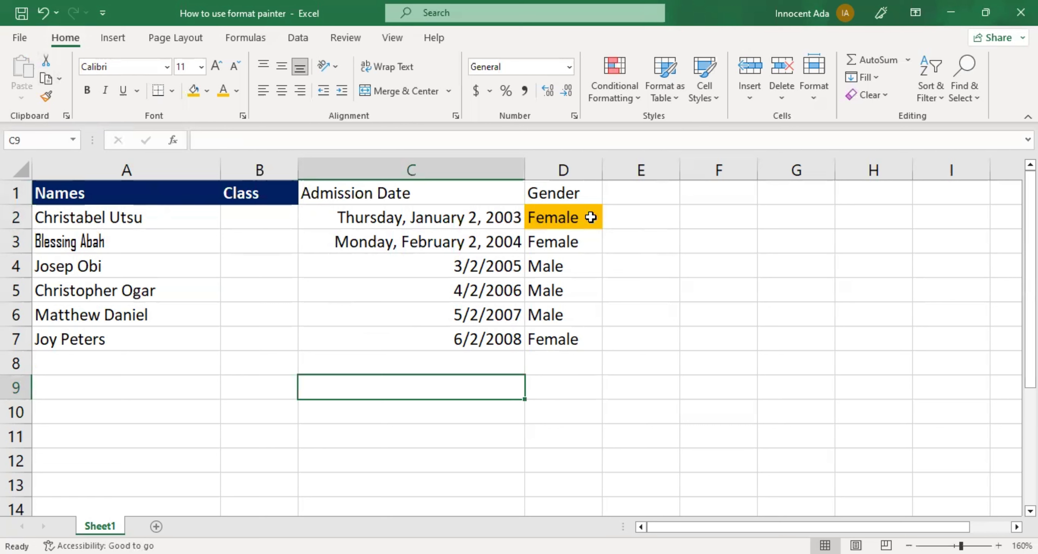
Copy the orange fill of the Female cell D2 onto the Gender cell D3.
click(546, 215)
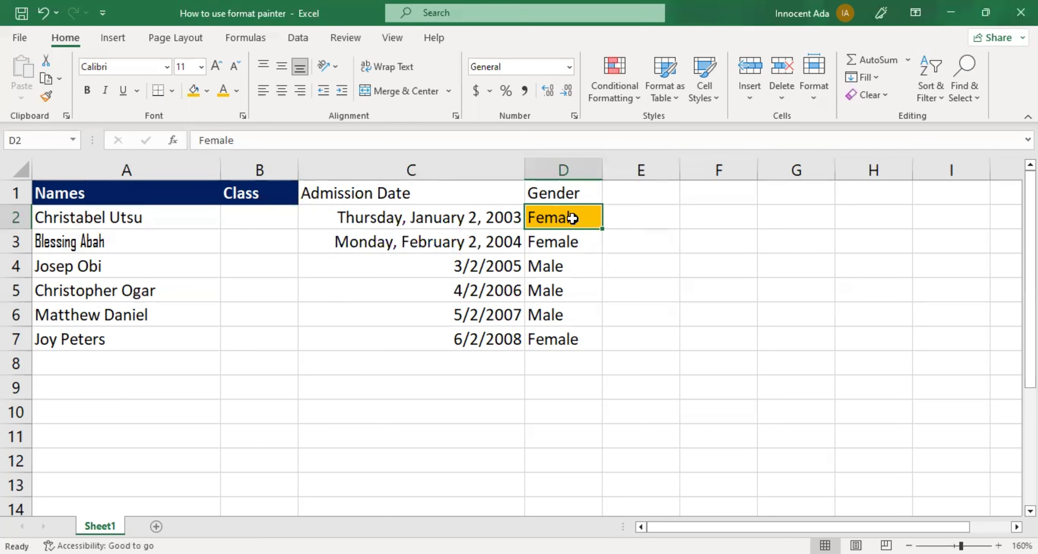
click(46, 96)
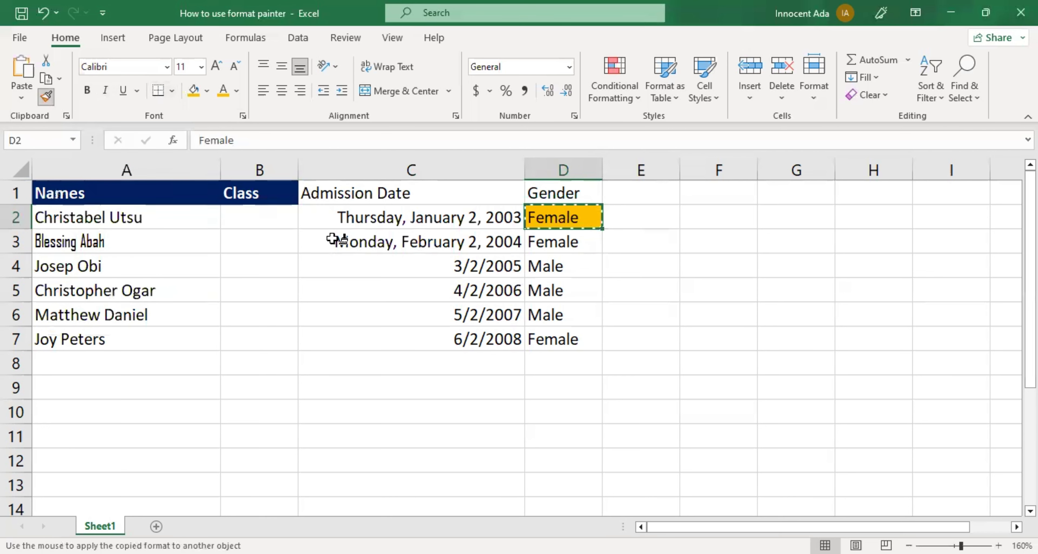
click(553, 246)
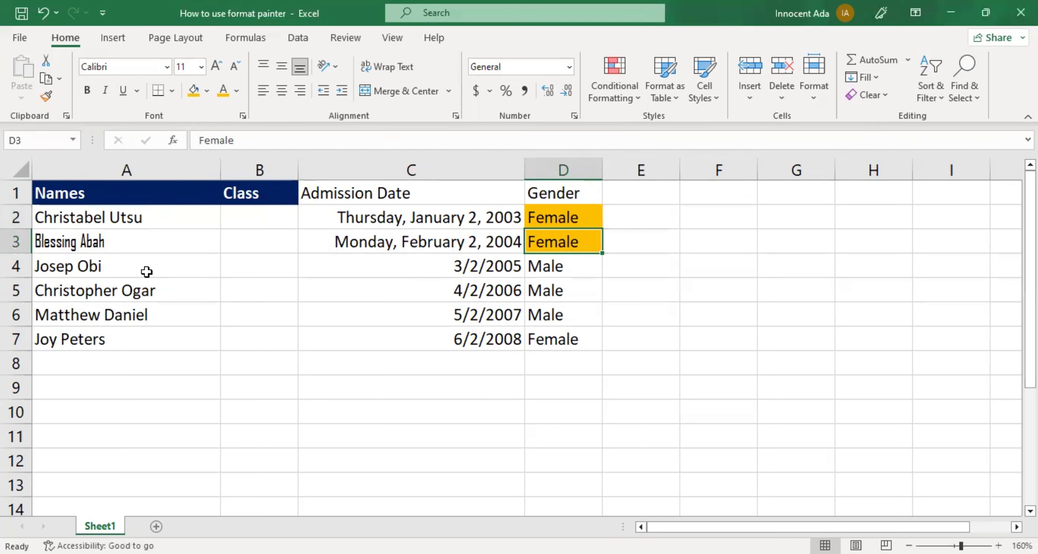
Copy the font of the name in A3 onto the names in A4 through A7.
click(93, 246)
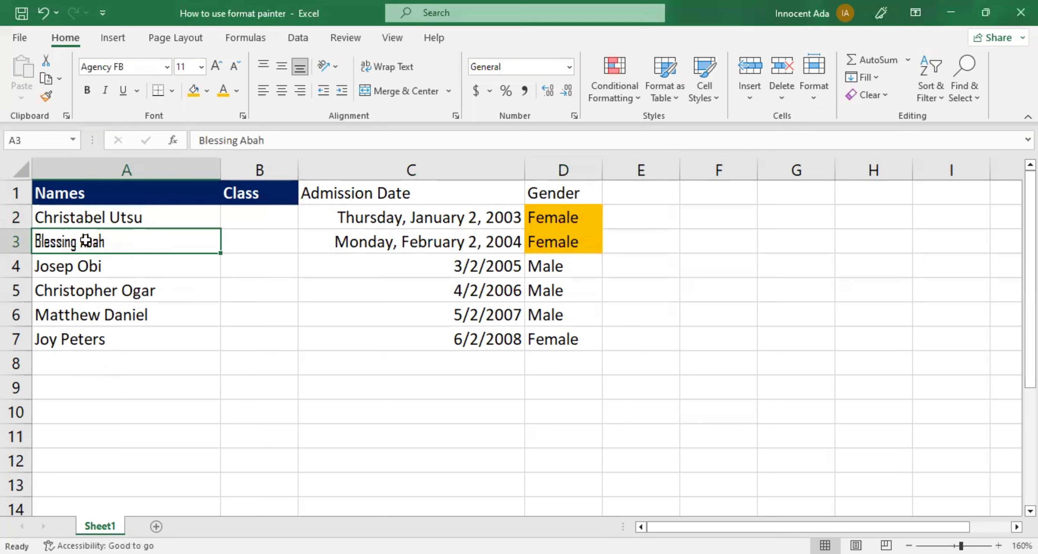
click(42, 98)
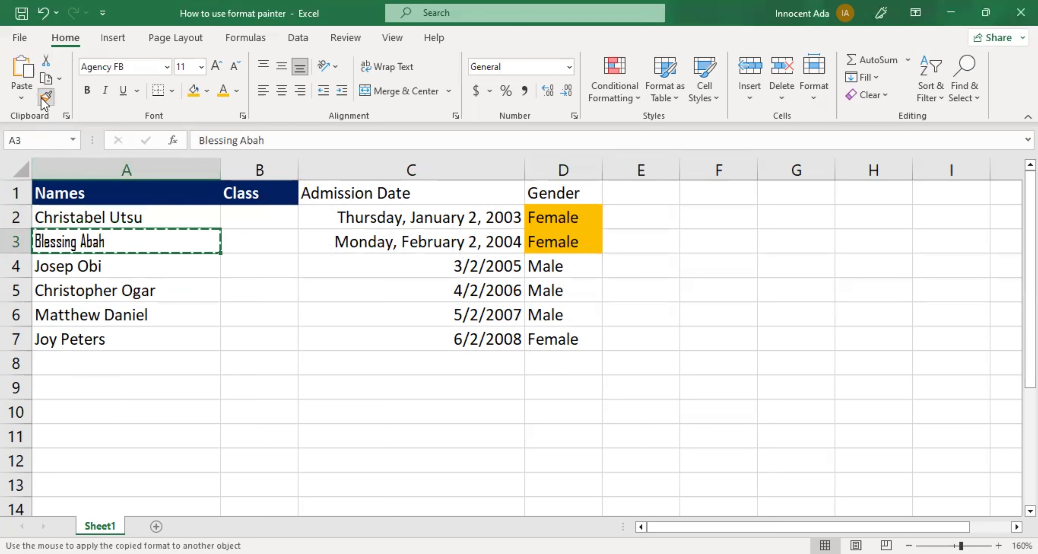
click(135, 267)
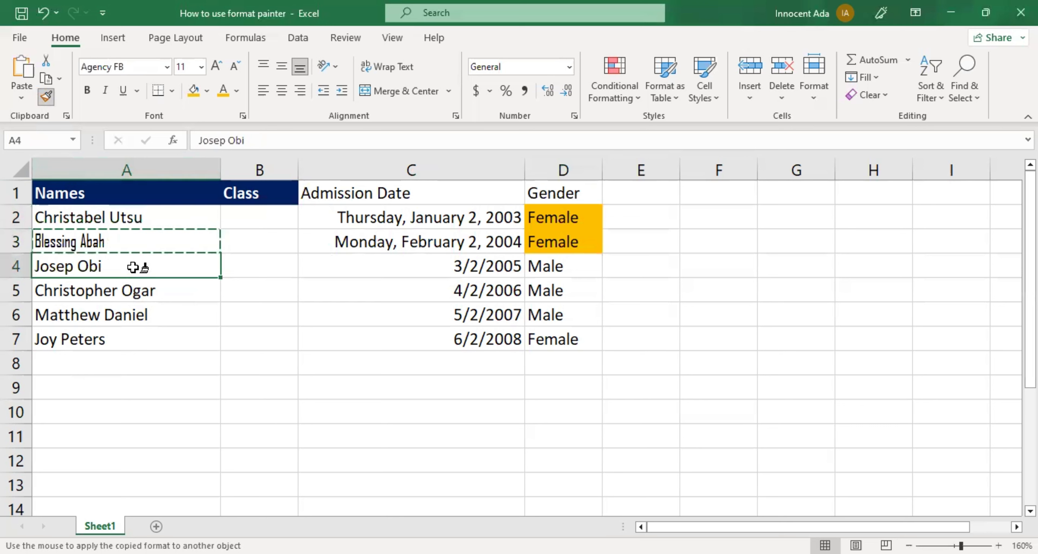
drag(133, 267, 139, 338)
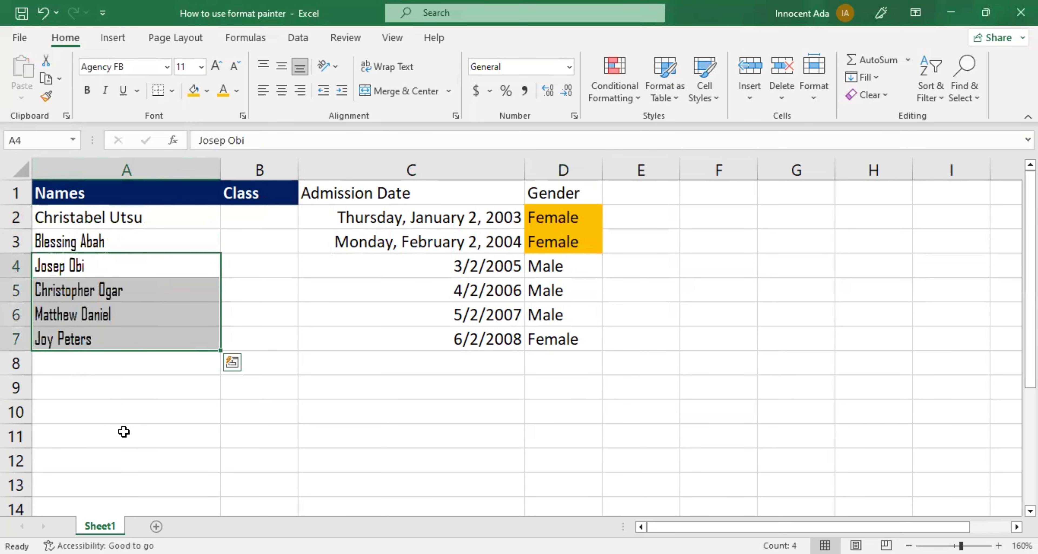
click(124, 416)
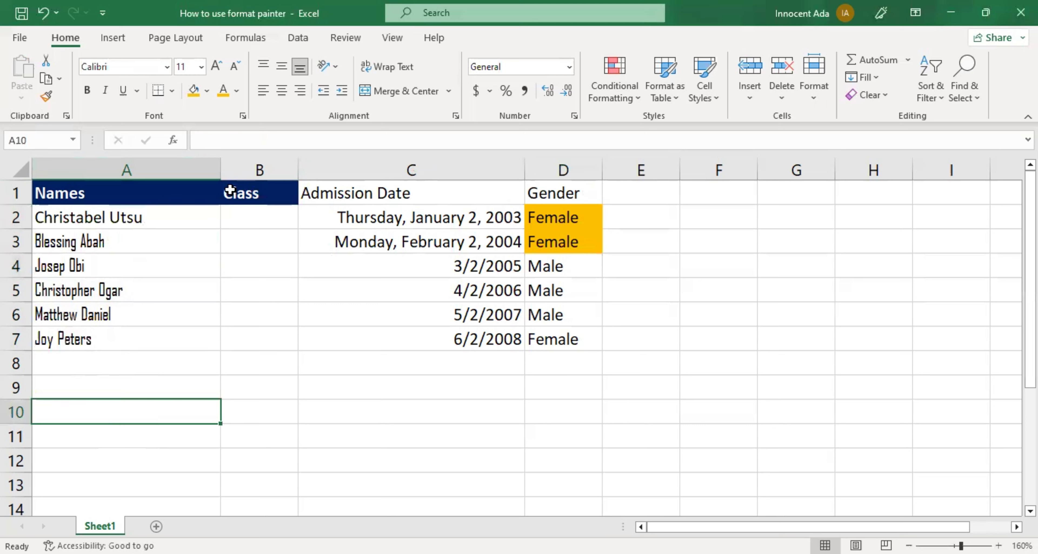
Copy the Class header formatting from B1 onto the Admission Date and Gender headers in C1:D1.
click(244, 194)
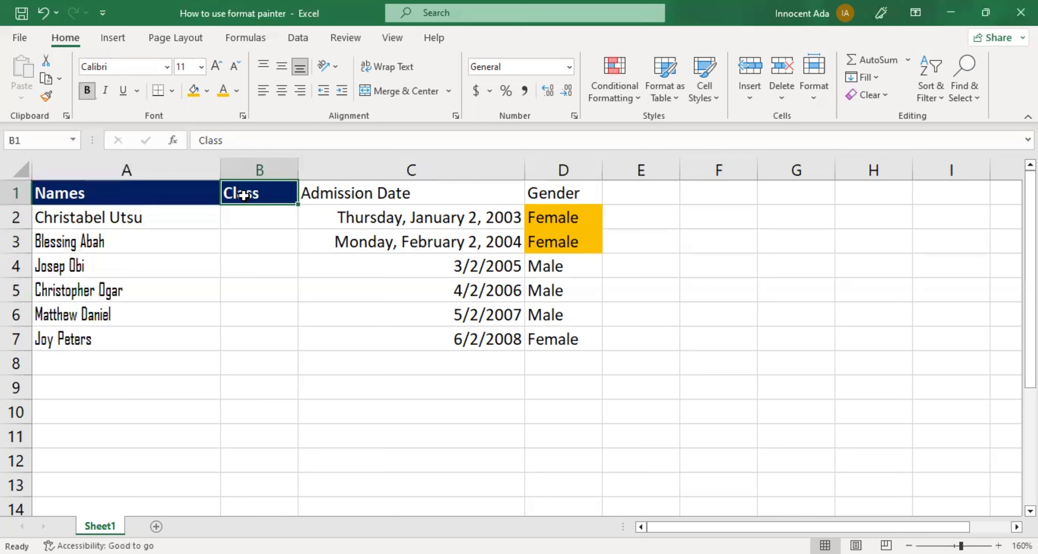
click(46, 97)
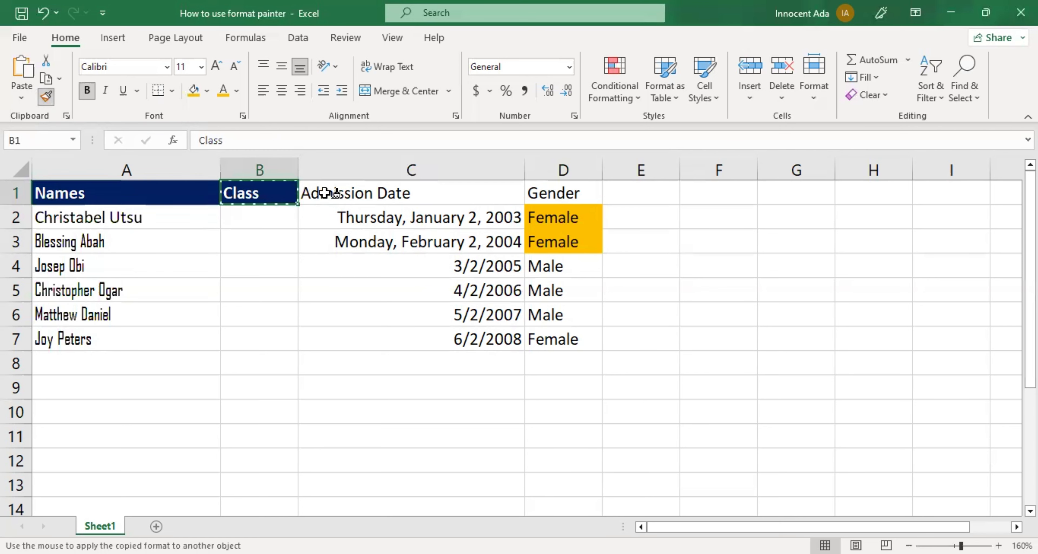
drag(322, 193, 534, 196)
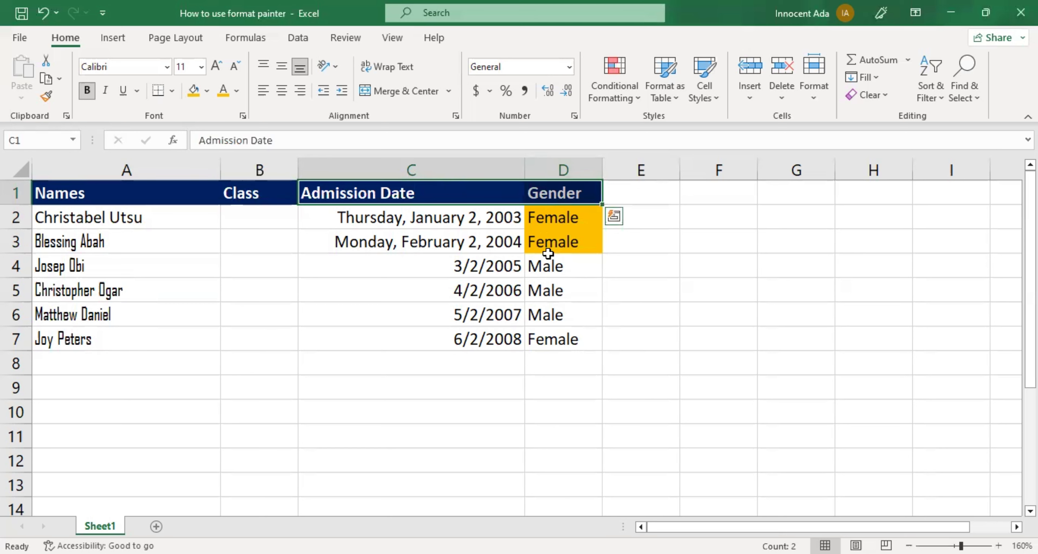
Lock Format Painter on D3 and apply its orange fill to the Female cells D4 and D7, then turn it off.
click(549, 239)
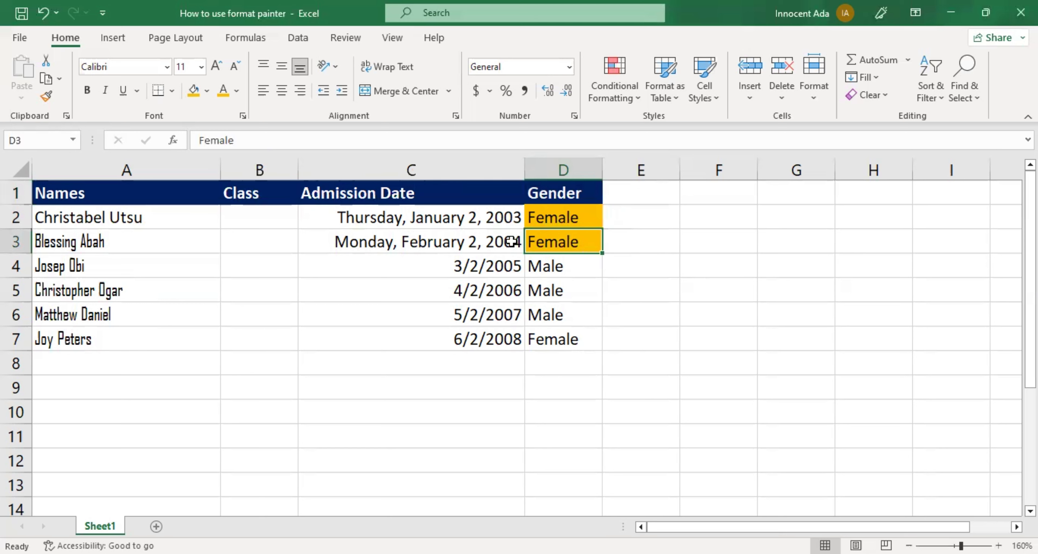
click(46, 97)
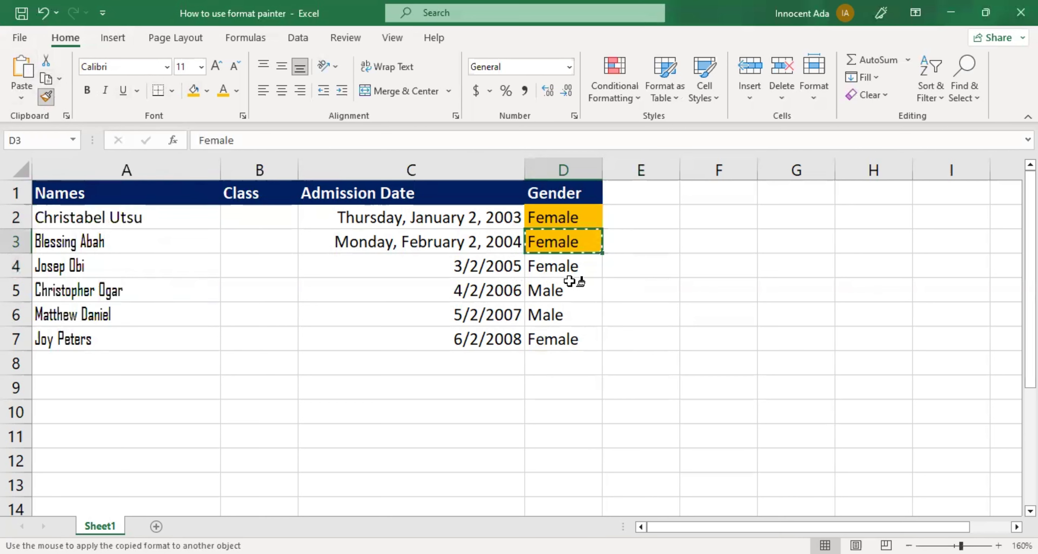
click(563, 266)
click(564, 339)
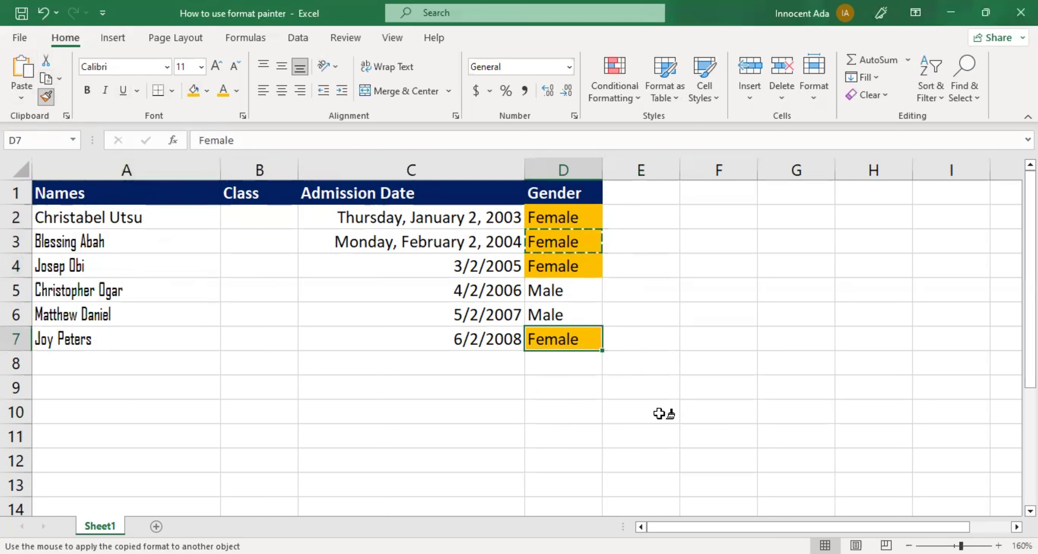
click(44, 100)
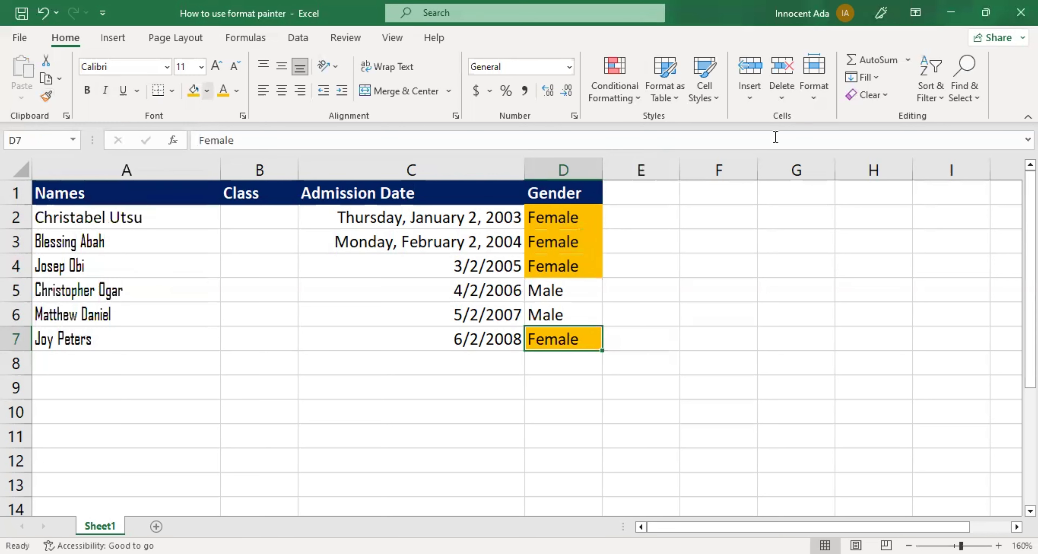
Insert a rectangle shape about 0.78" by 0.99" beside the table in column F.
click(209, 288)
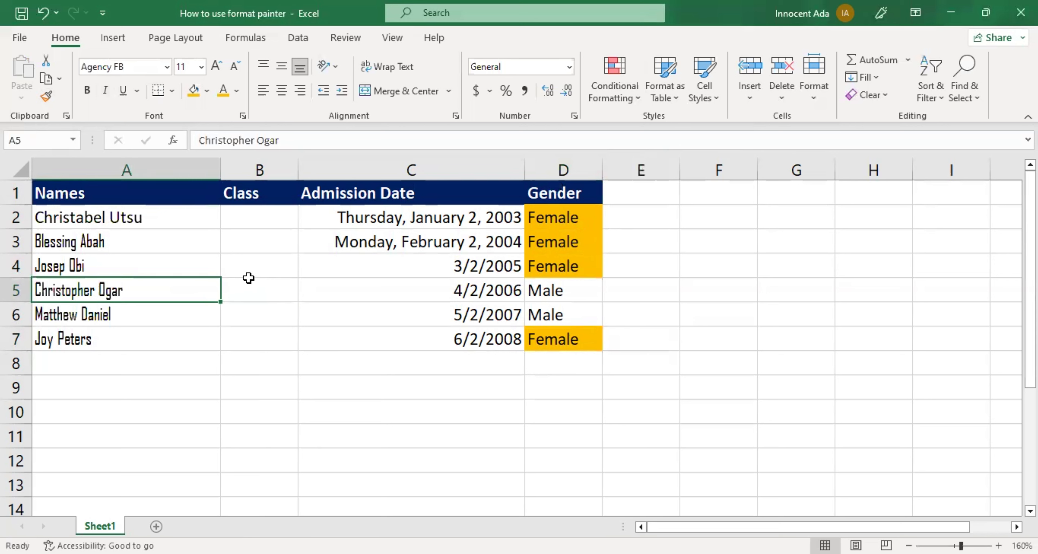
click(110, 40)
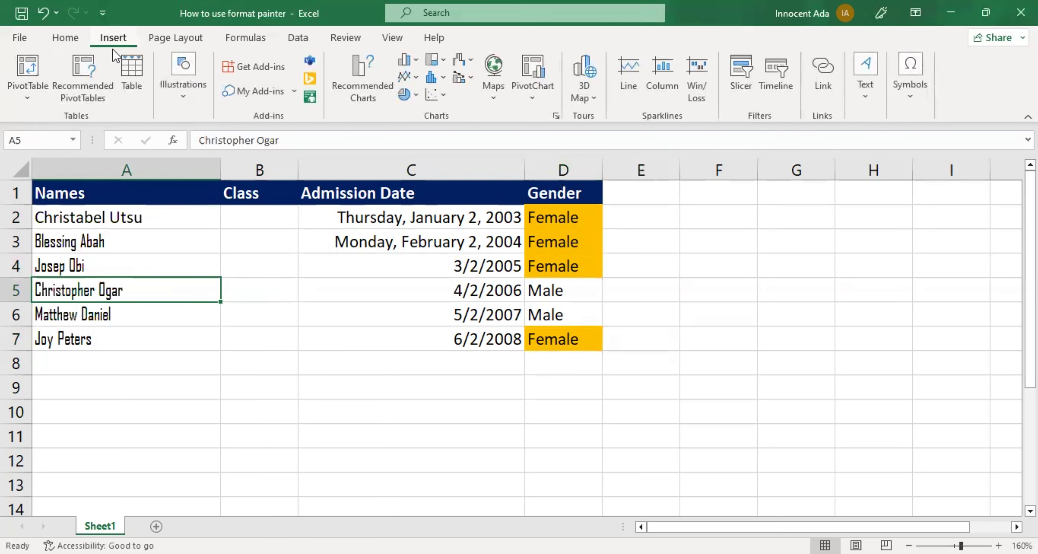
click(179, 99)
click(208, 164)
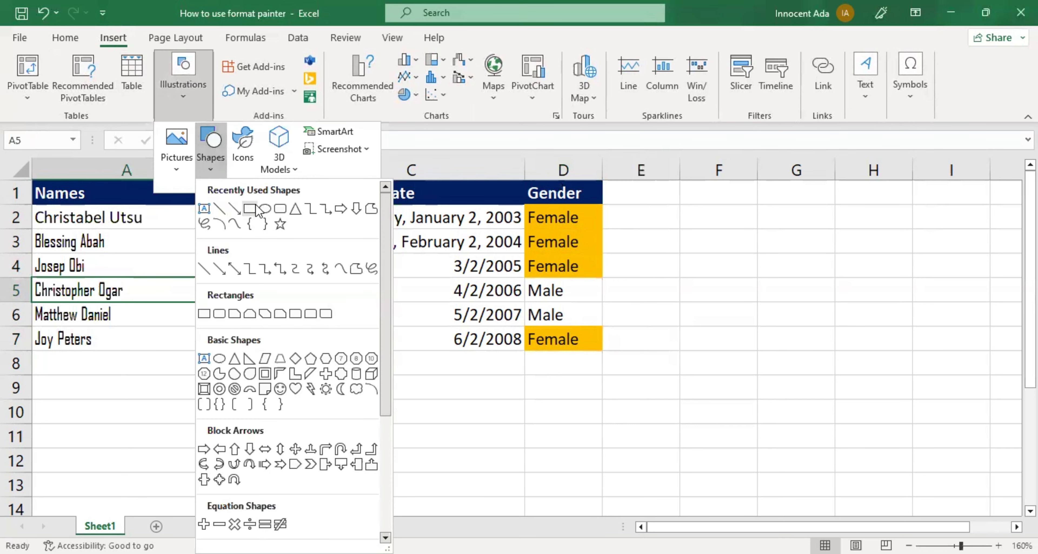
click(254, 208)
drag(677, 207, 793, 299)
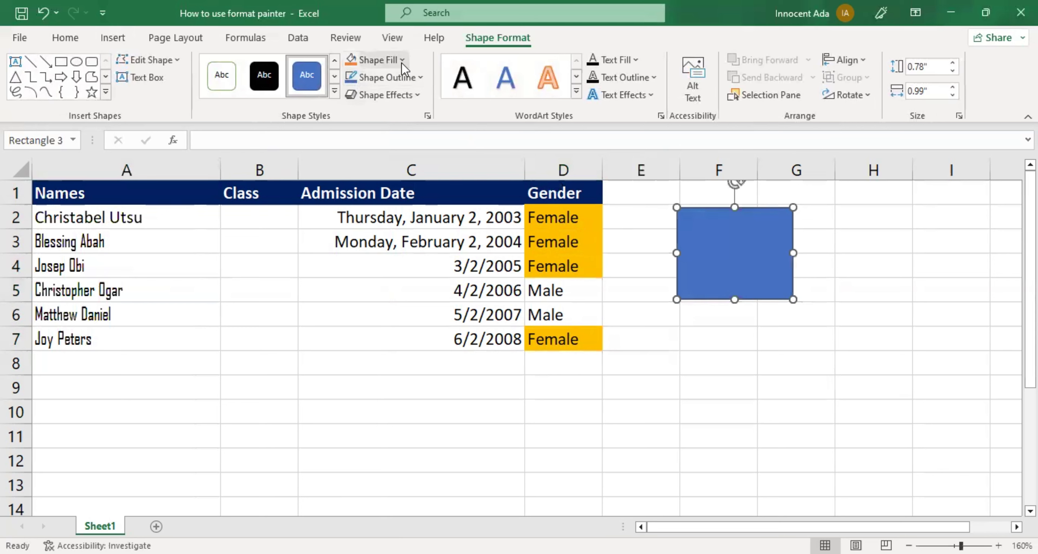
Fill the rectangle with orange and remove its outline.
click(402, 61)
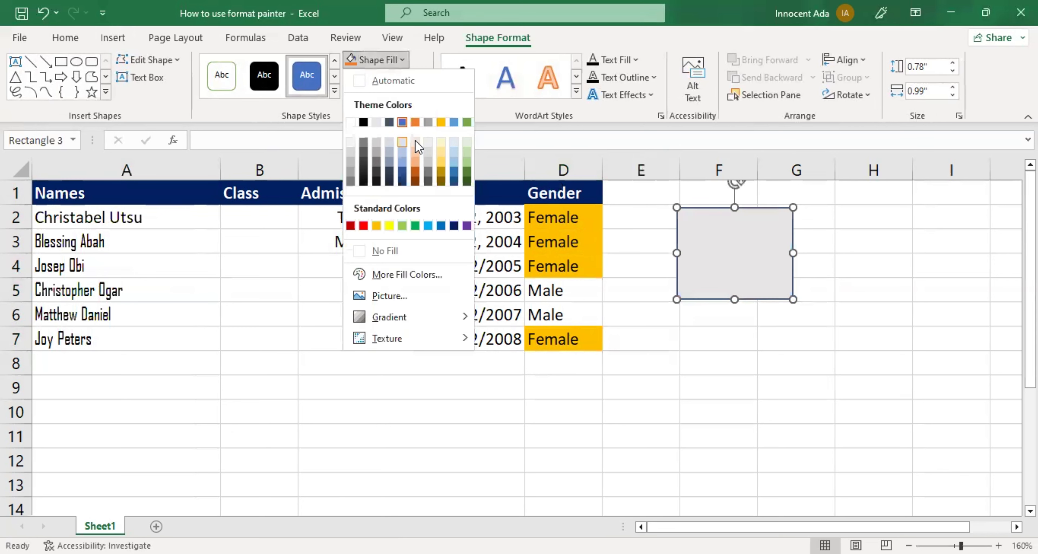
click(415, 123)
click(415, 80)
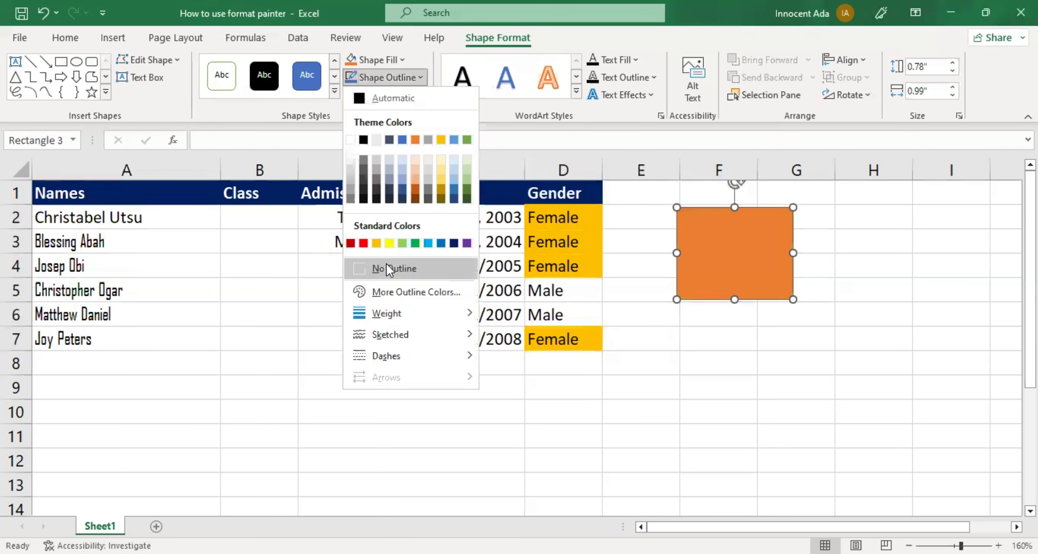
click(386, 267)
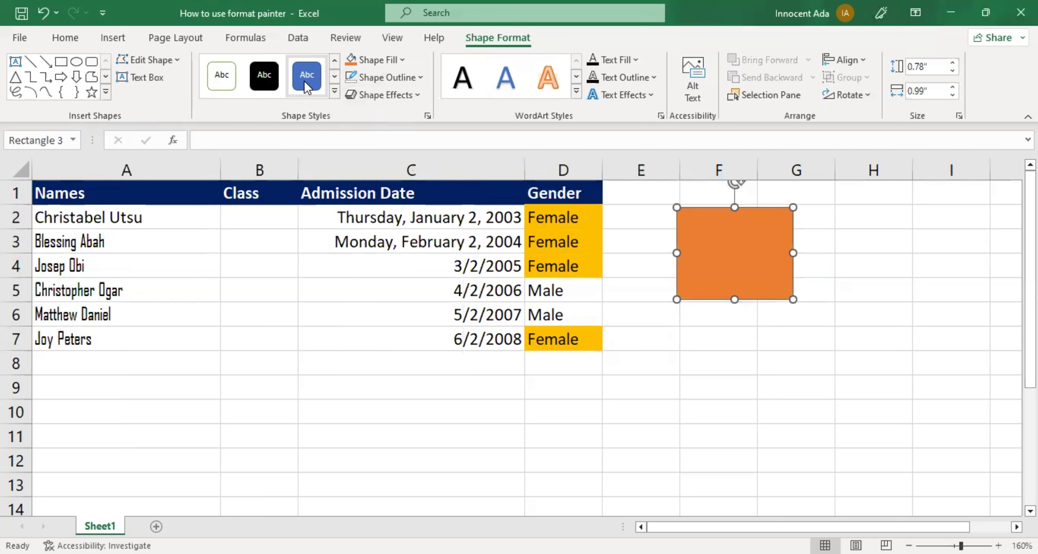
Draw a second rectangle about 0.79" by 0.94" below the first one.
click(61, 61)
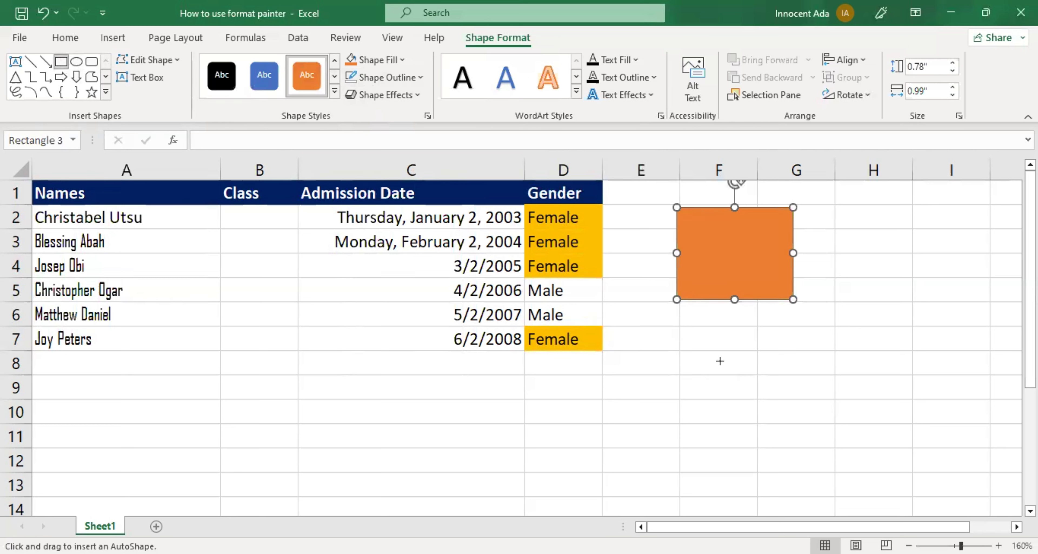
drag(680, 329, 792, 423)
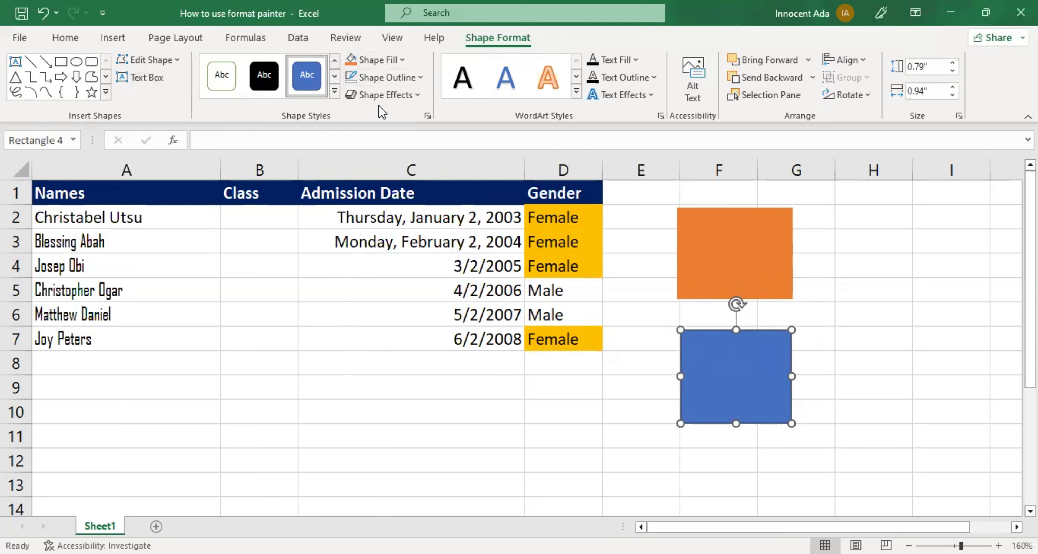
Copy the orange rectangle's formatting onto the second rectangle with Format Painter.
click(732, 263)
click(65, 37)
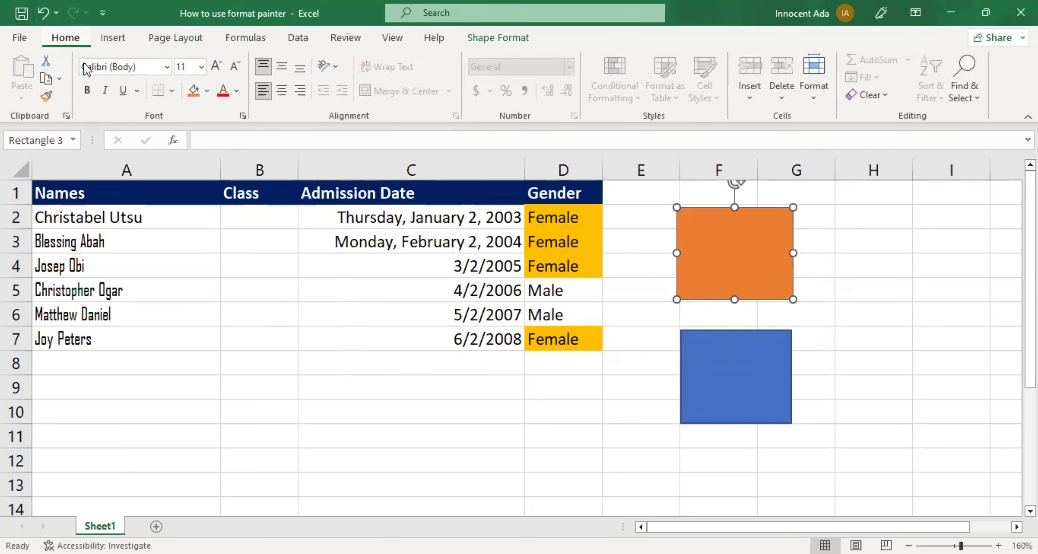
click(46, 97)
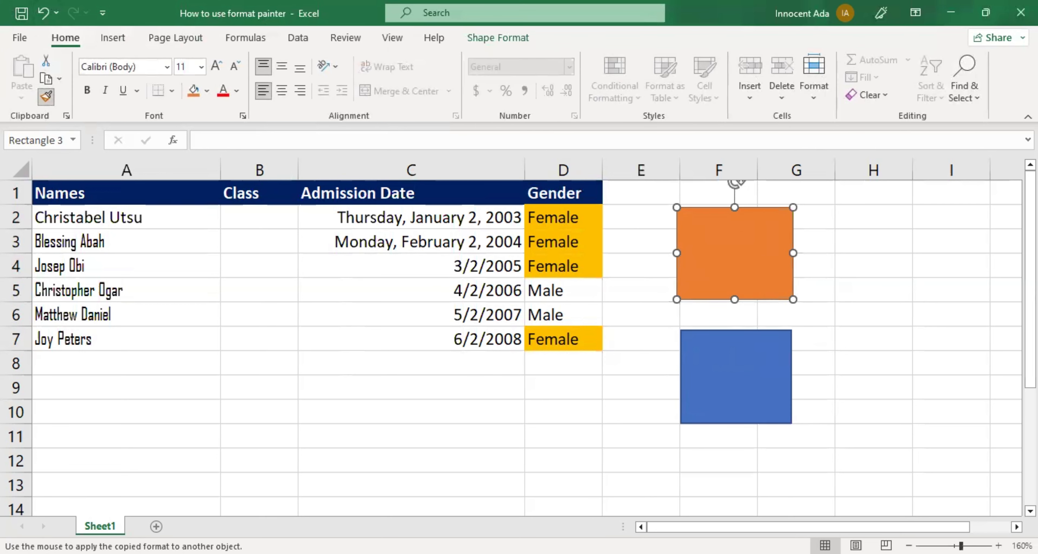
click(709, 385)
key(Escape)
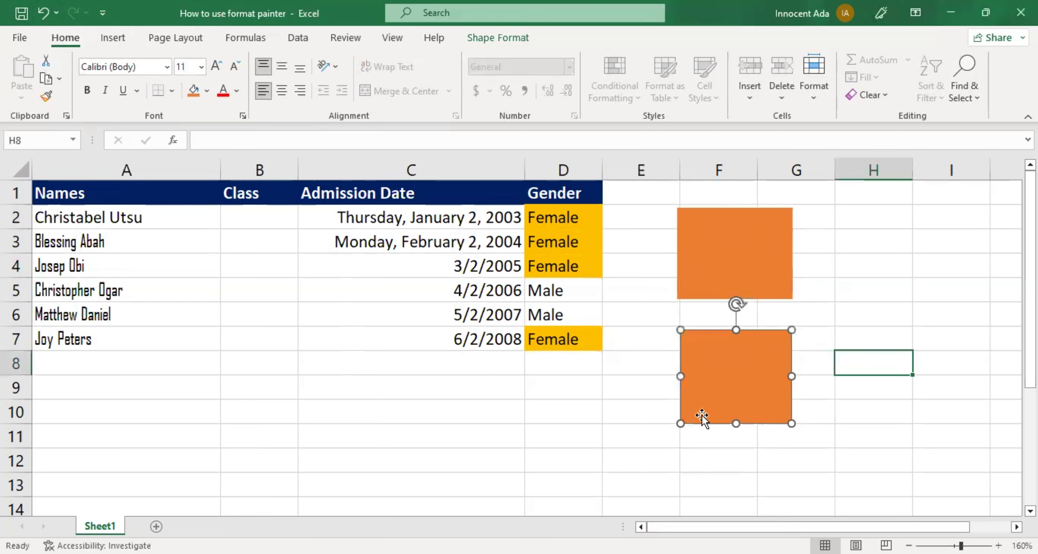